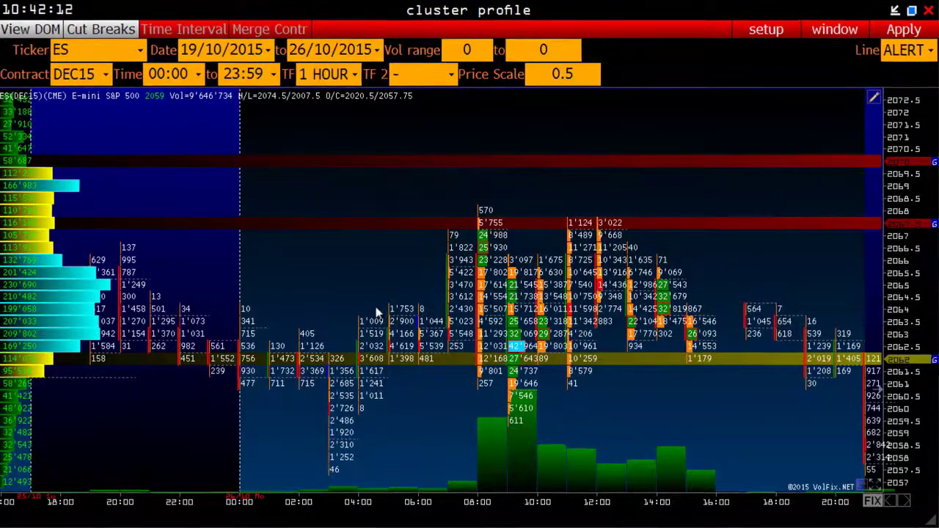
Pan the ES cluster profile to the later sessions, around 2055–2070 through about 22:00
drag(203, 269, 479, 299)
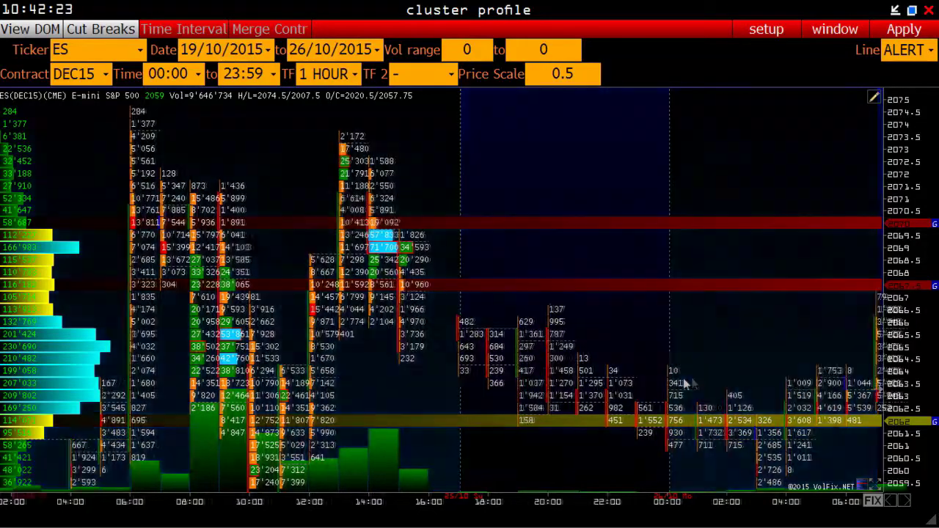
drag(675, 383, 458, 330)
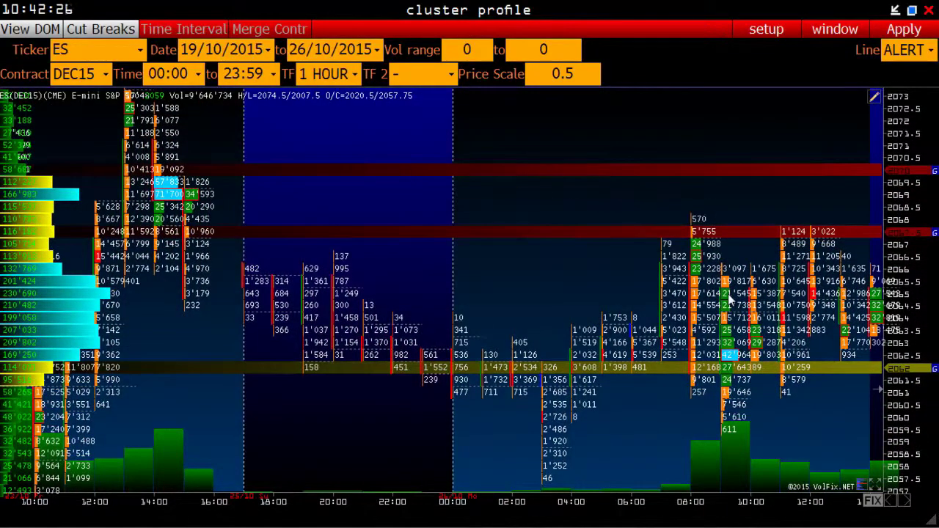
drag(730, 292, 430, 230)
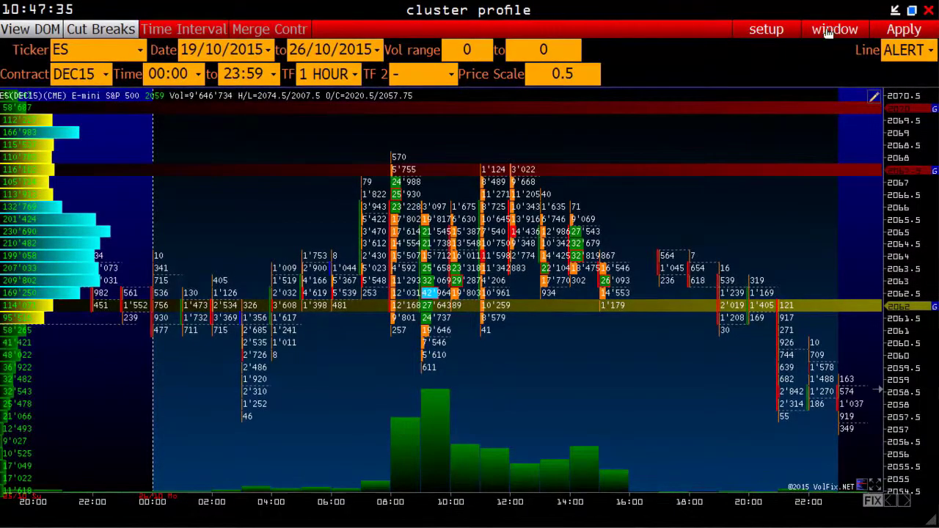
click(833, 29)
Switch to the ES 60-minute cluster chart and show DELTA clusters for 22–26 October 2015
click(798, 47)
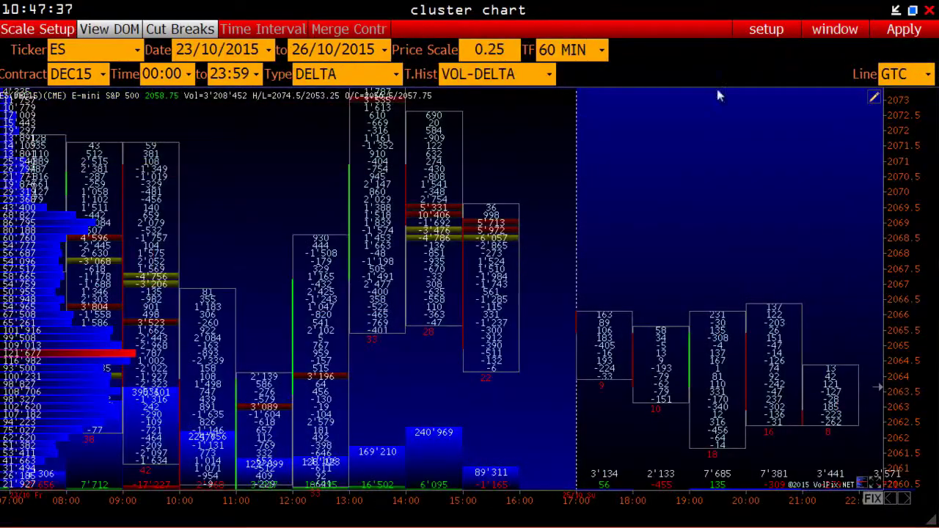
scroll(313, 104, up, 1)
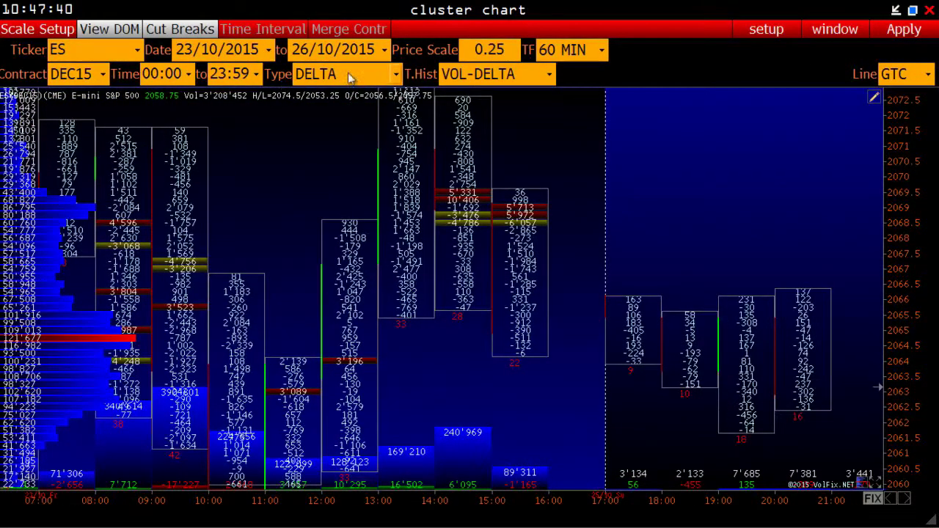
click(396, 74)
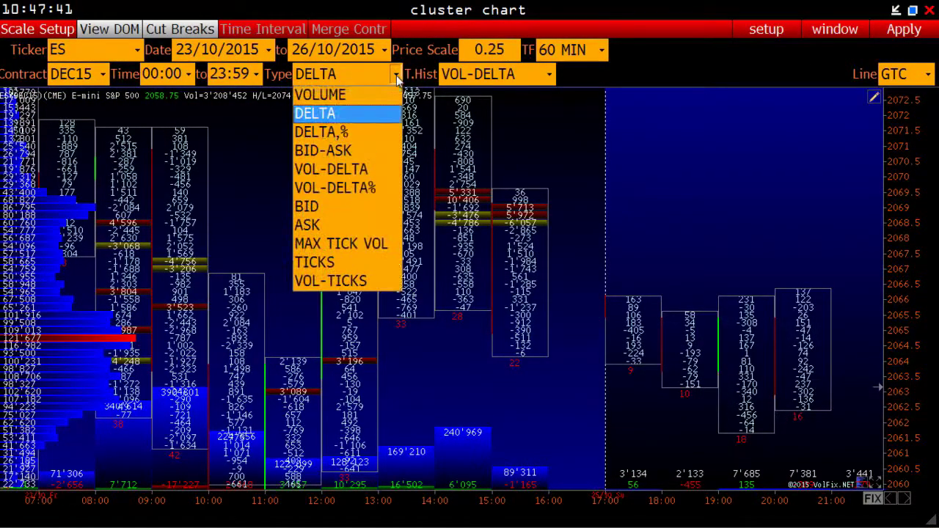
click(371, 119)
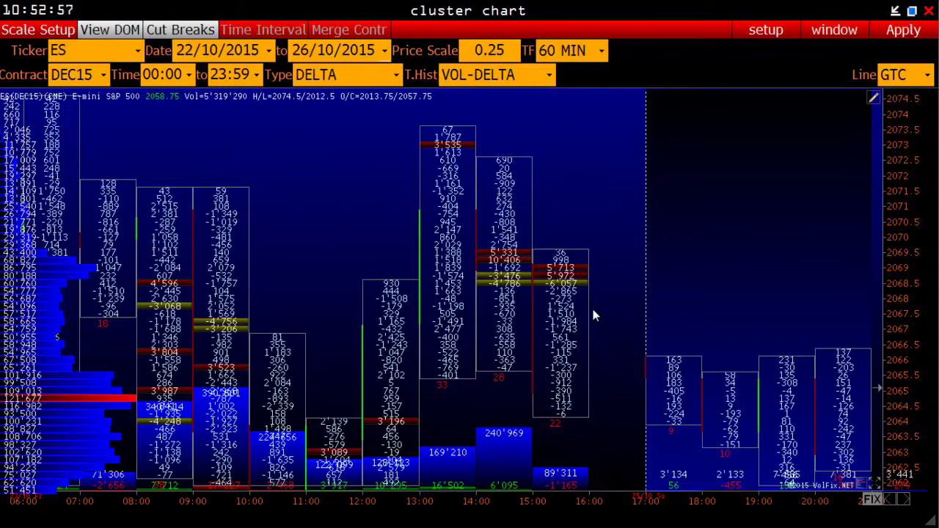
click(834, 30)
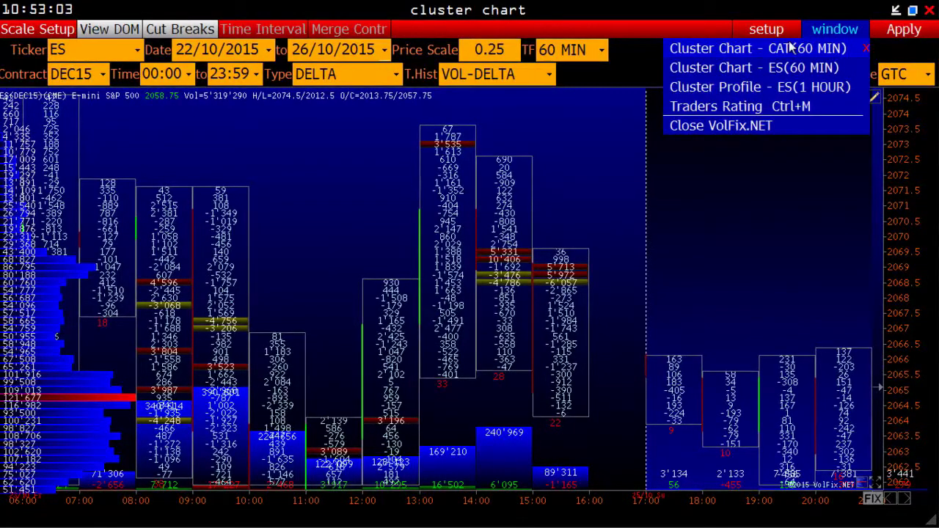
Switch to the CAT 60-minute cluster chart and pan until the latest column near 71.88 shows
click(783, 47)
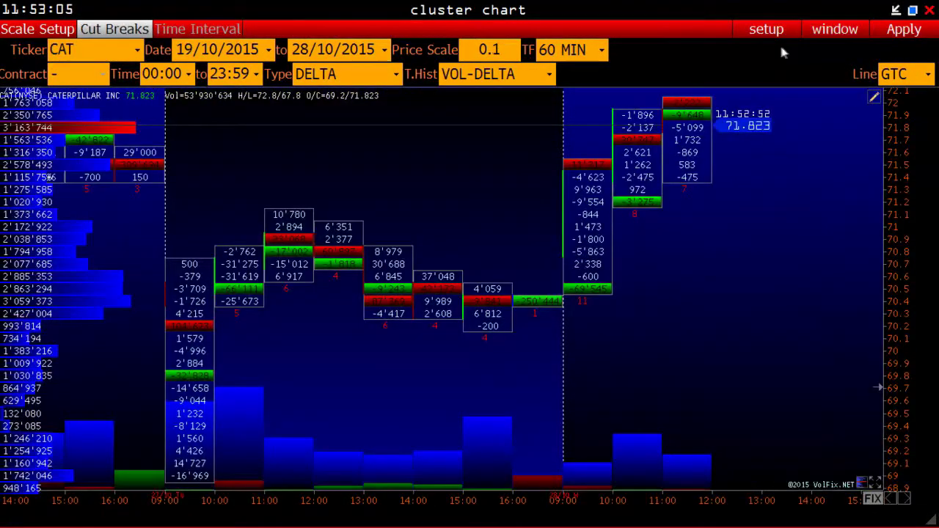
drag(362, 352, 414, 286)
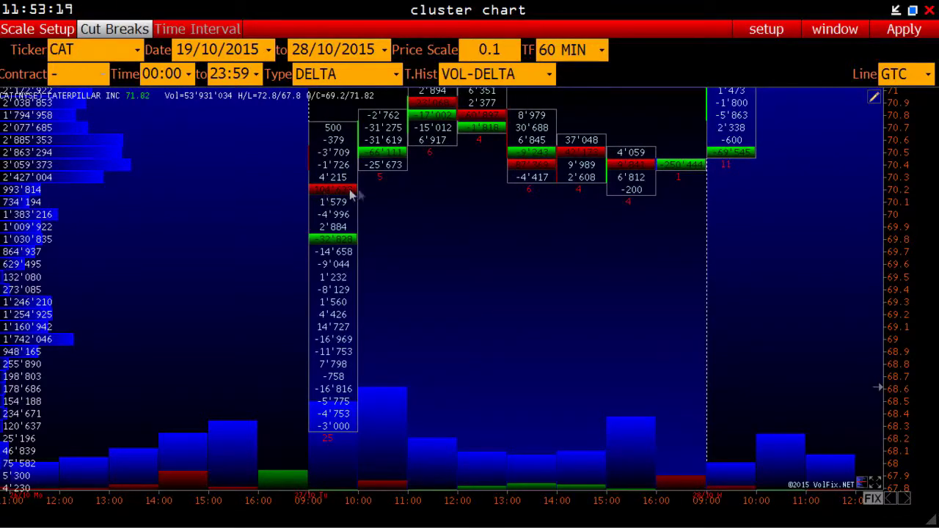
drag(367, 194, 357, 228)
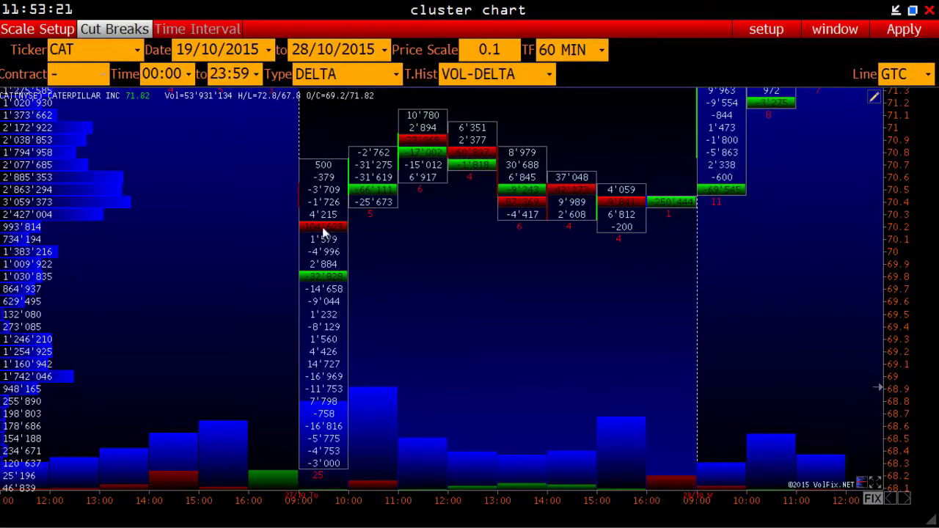
drag(389, 210, 354, 205)
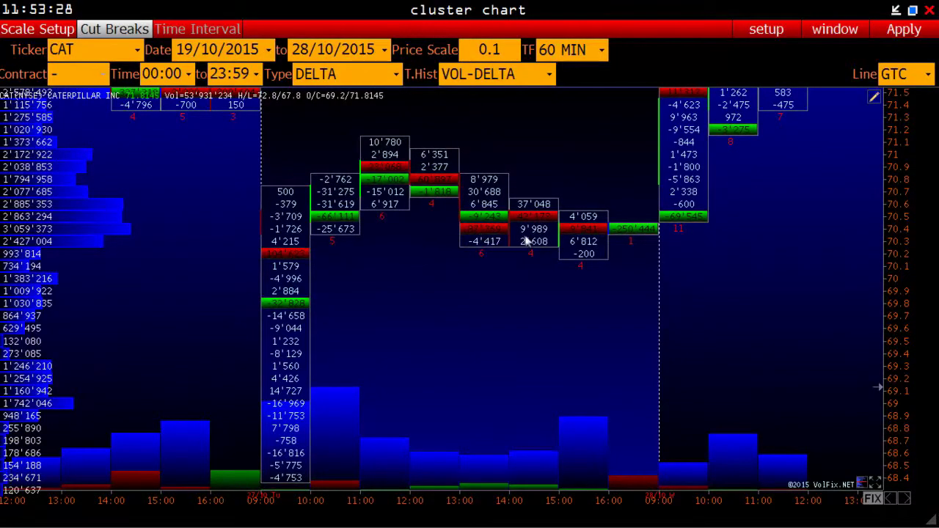
drag(636, 186, 571, 281)
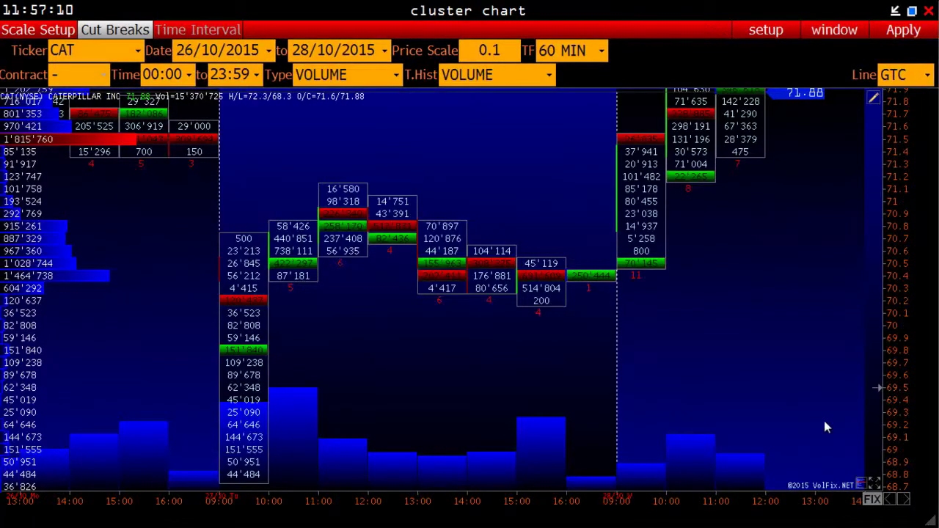
Set the CAT cluster chart's Type to DELTA
click(396, 74)
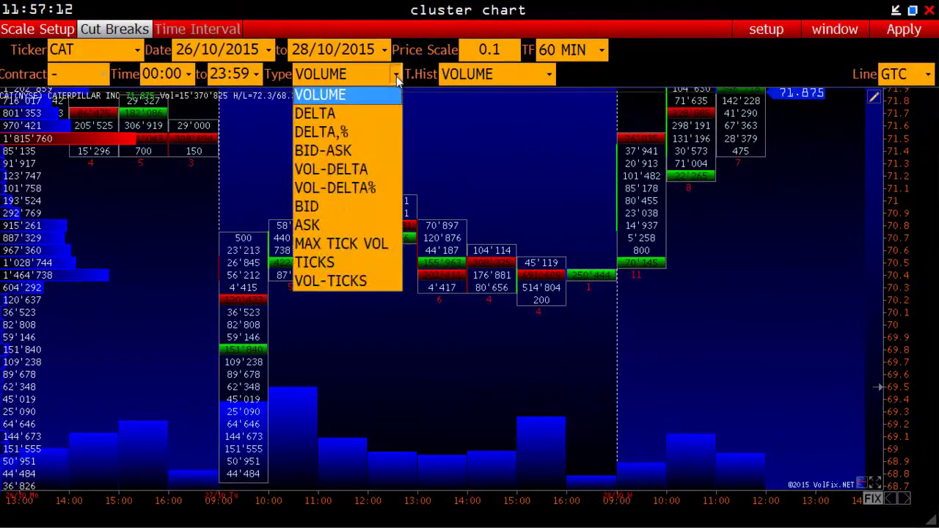
click(360, 113)
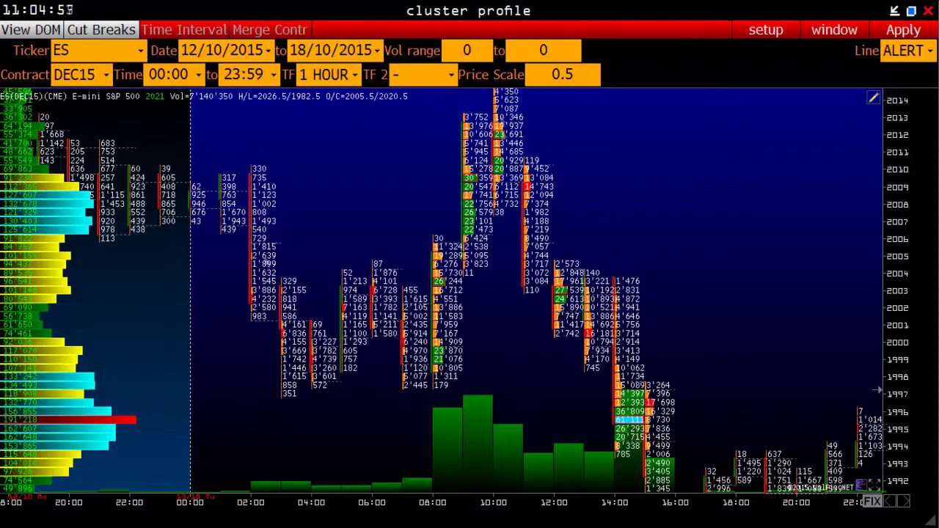
Pan the ES profile to later sessions climbing to about 2008 by 14:00, highlighting the 00:00 session
drag(584, 423, 580, 404)
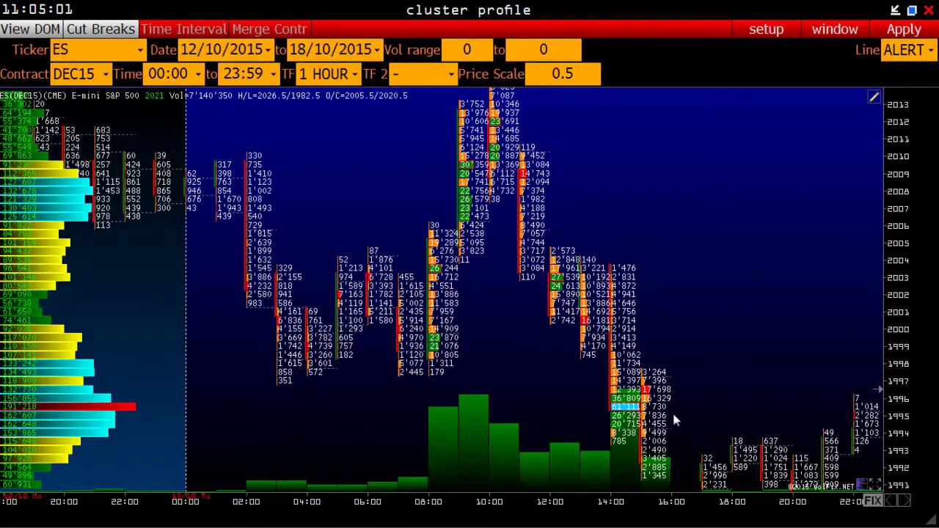
drag(673, 414, 569, 358)
scroll(717, 381, down, 5)
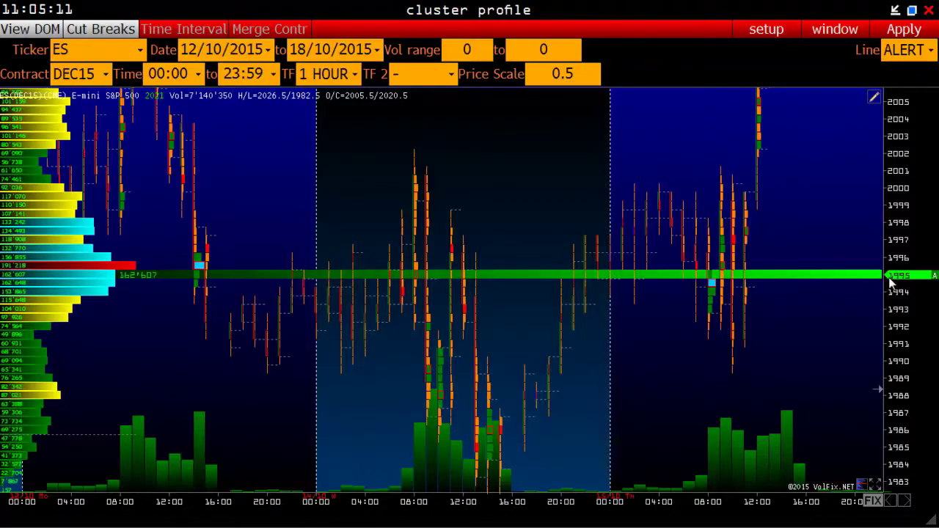
scroll(870, 280, up, 5)
drag(557, 360, 423, 493)
scroll(421, 496, down, 5)
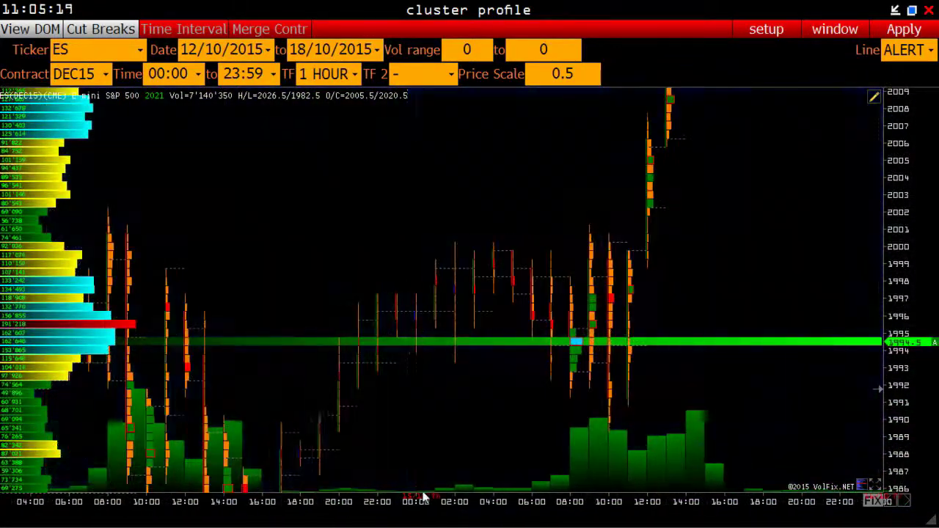
scroll(425, 498, down, 2)
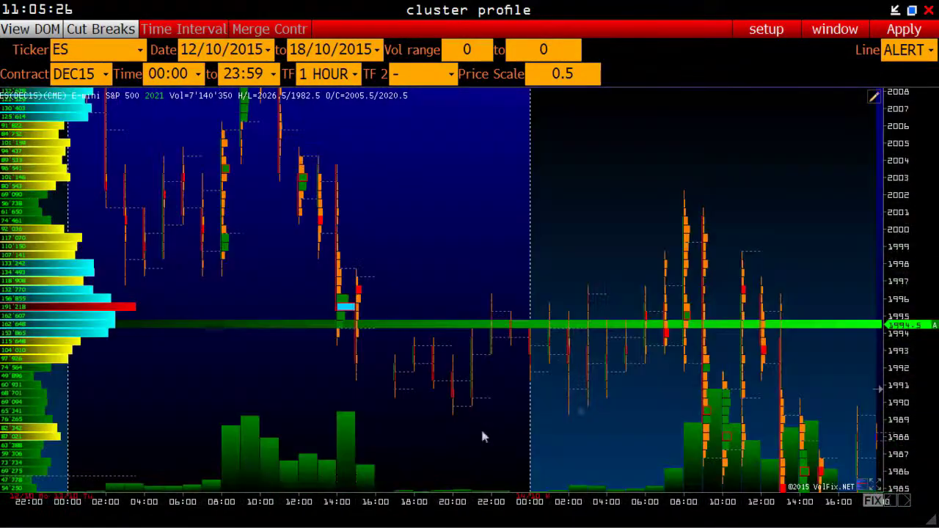
scroll(389, 503, up, 3)
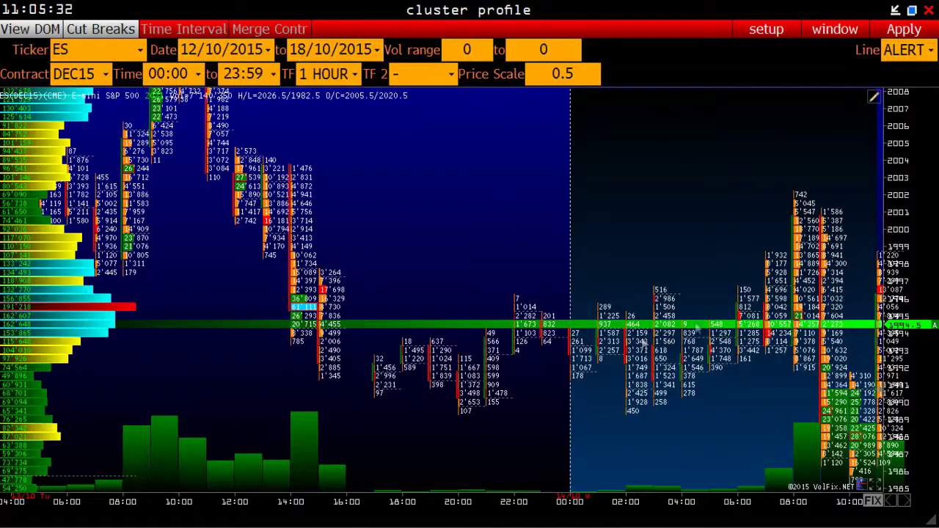
scroll(327, 319, down, 3)
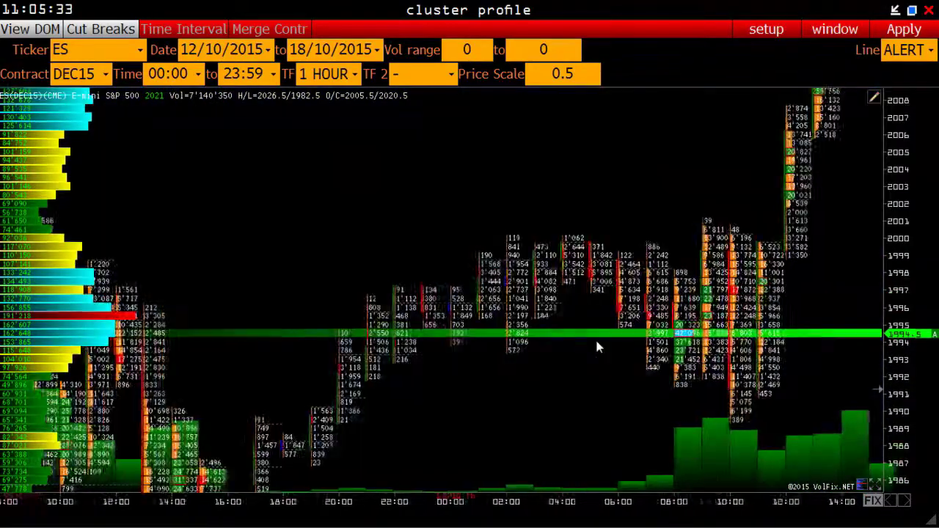
click(596, 347)
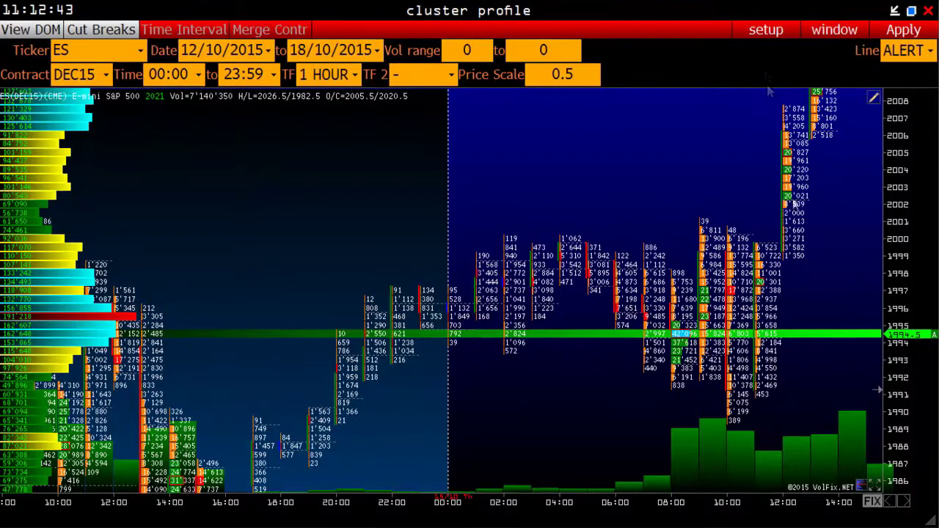
Switch to the tick bar chart showing 6E DEC15 ticks for 21/10/2015 and zoom its time axis
click(826, 31)
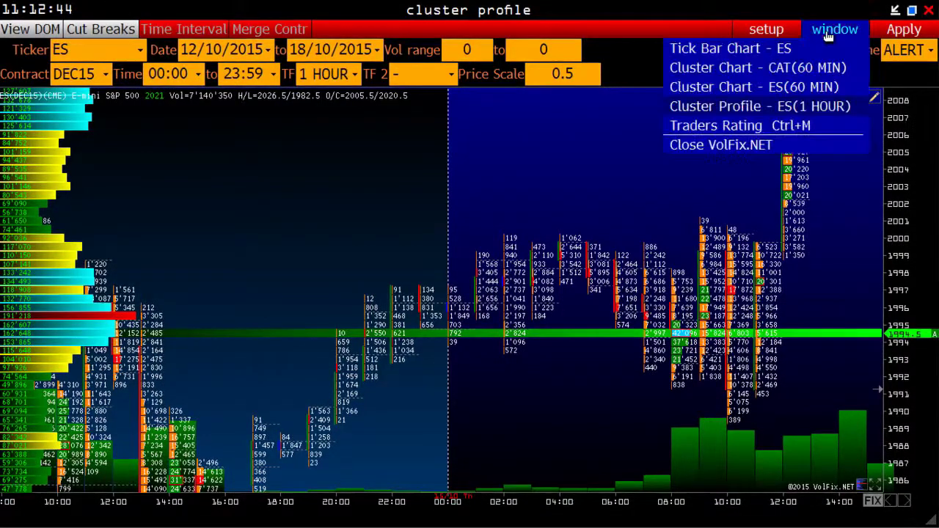
click(772, 51)
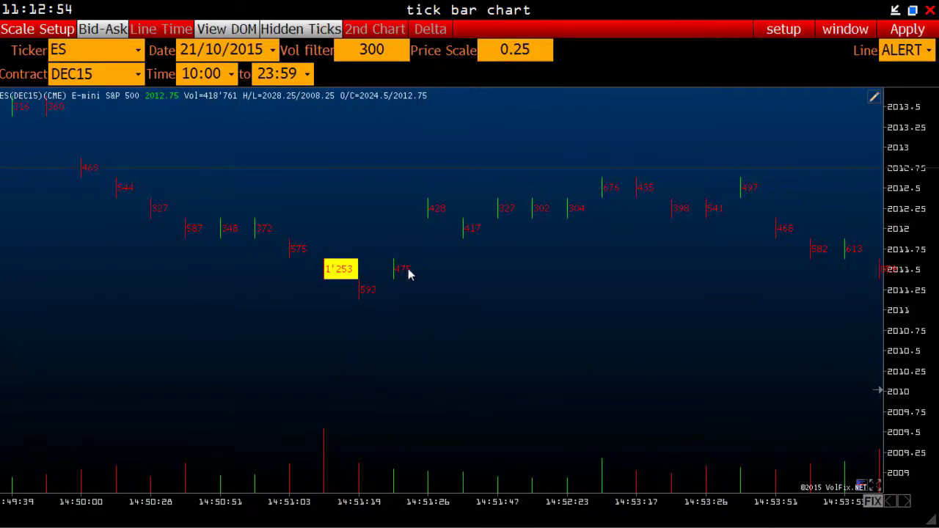
scroll(385, 502, down, 3)
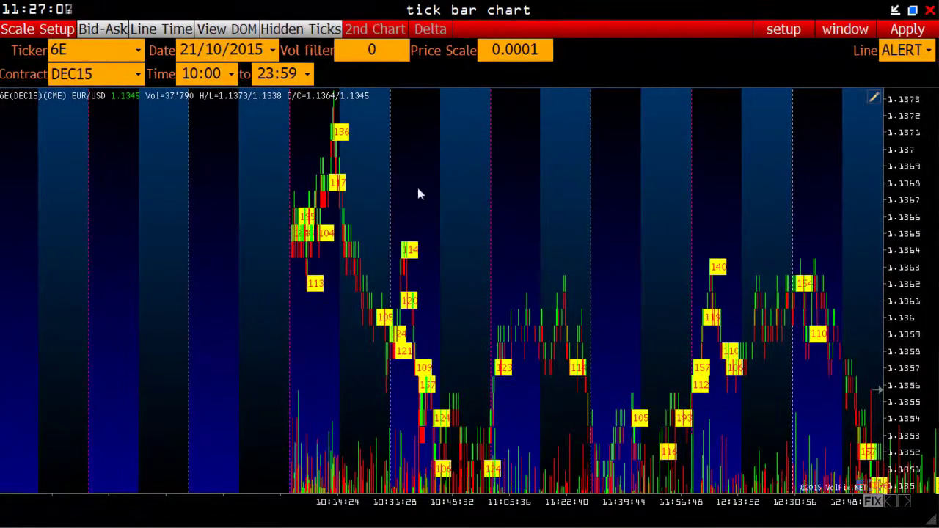
Pan the EUR/USD tick chart forward into the 12:48–14:13 afternoon stretch
drag(419, 187, 437, 205)
scroll(341, 512, up, 3)
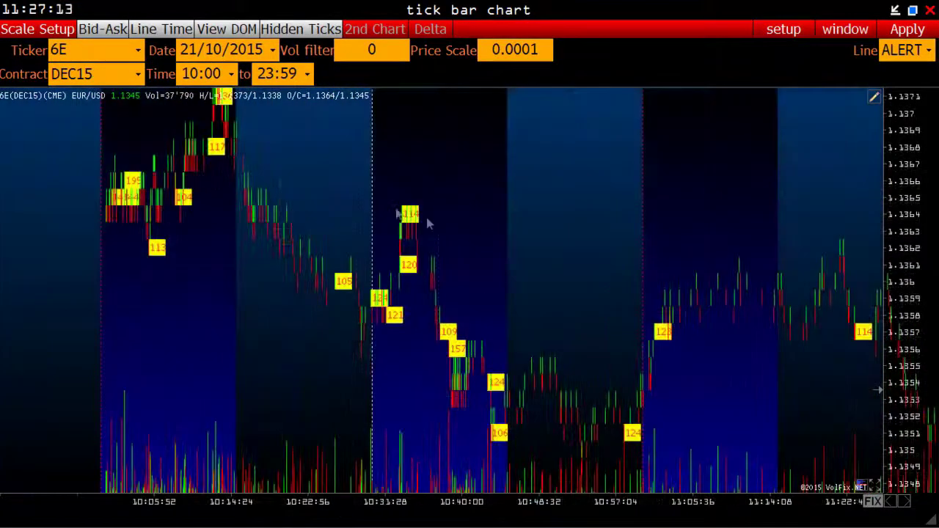
drag(471, 308, 539, 319)
mouse_move(577, 377)
mouse_down()
mouse_move(626, 357)
mouse_move(595, 319)
mouse_move(681, 239)
mouse_move(608, 299)
mouse_move(718, 350)
mouse_up()
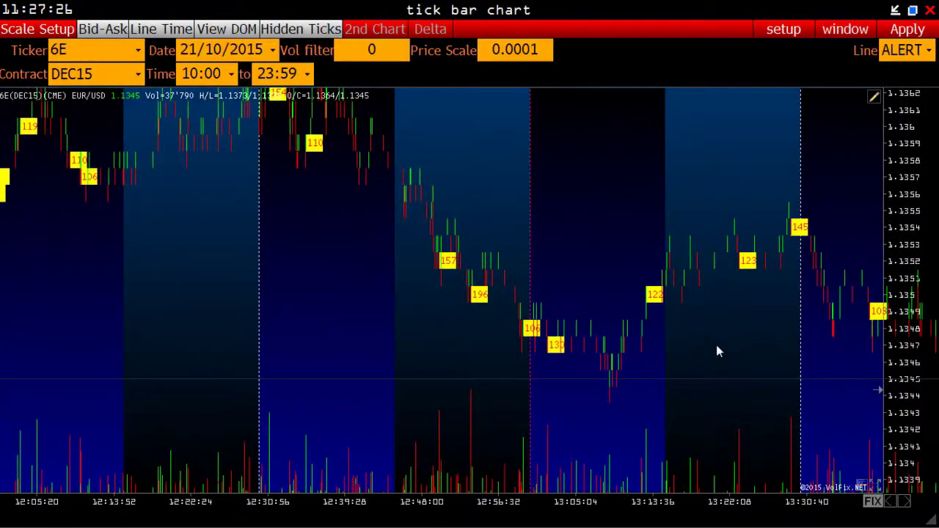
drag(716, 344, 519, 329)
drag(763, 335, 637, 377)
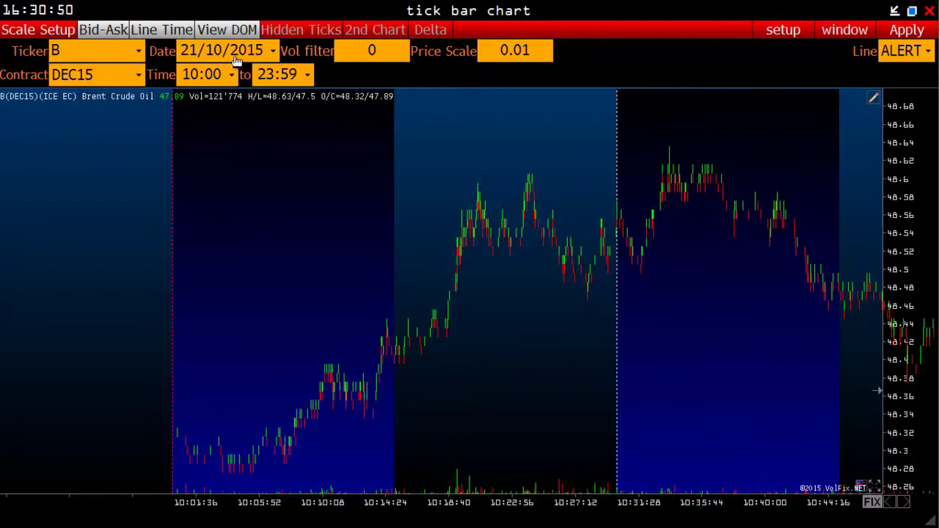
Show the hidden large-volume tick labels on the Brent chart and zoom around 10:10–10:29
drag(615, 402, 360, 390)
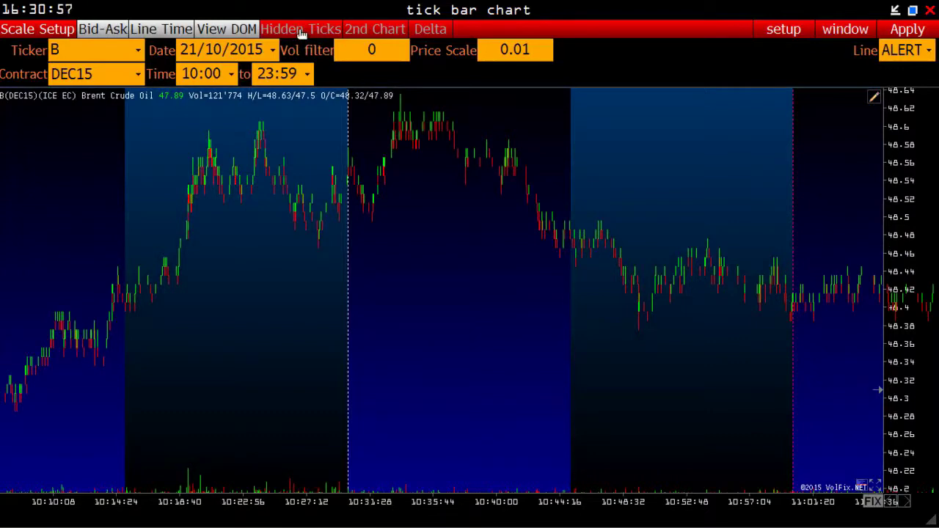
click(301, 34)
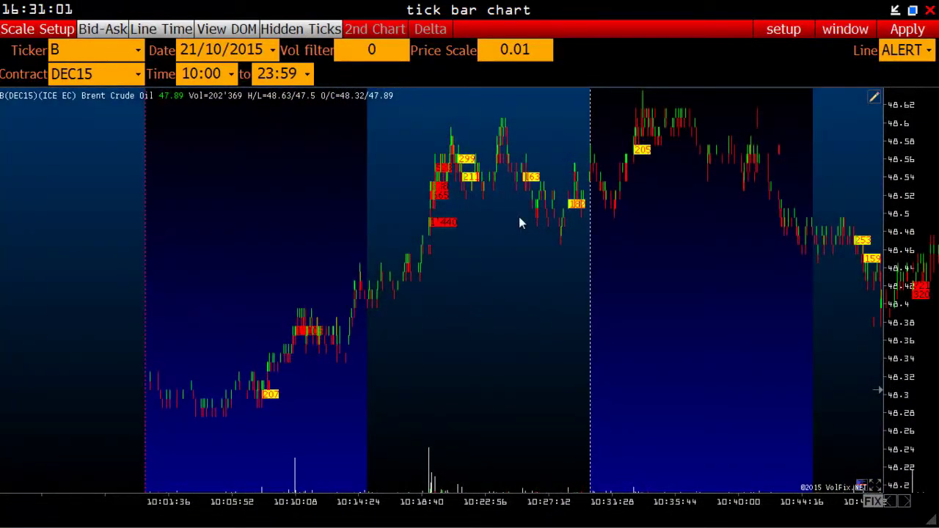
drag(429, 508, 403, 504)
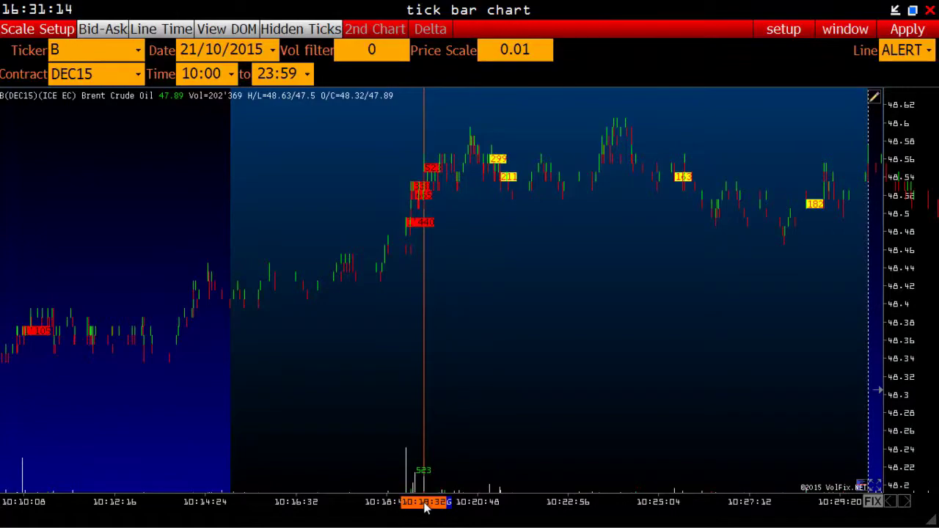
scroll(430, 436, down, 1)
scroll(349, 502, down, 1)
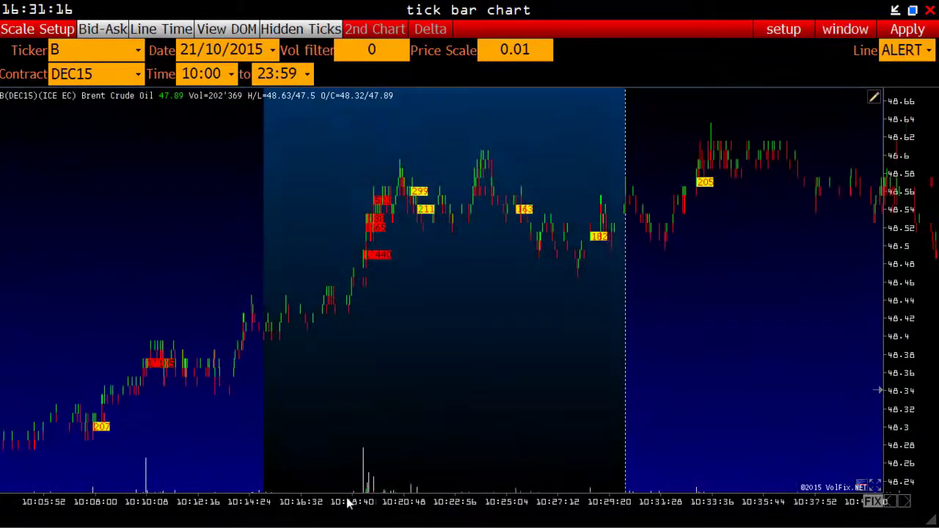
scroll(352, 502, up, 1)
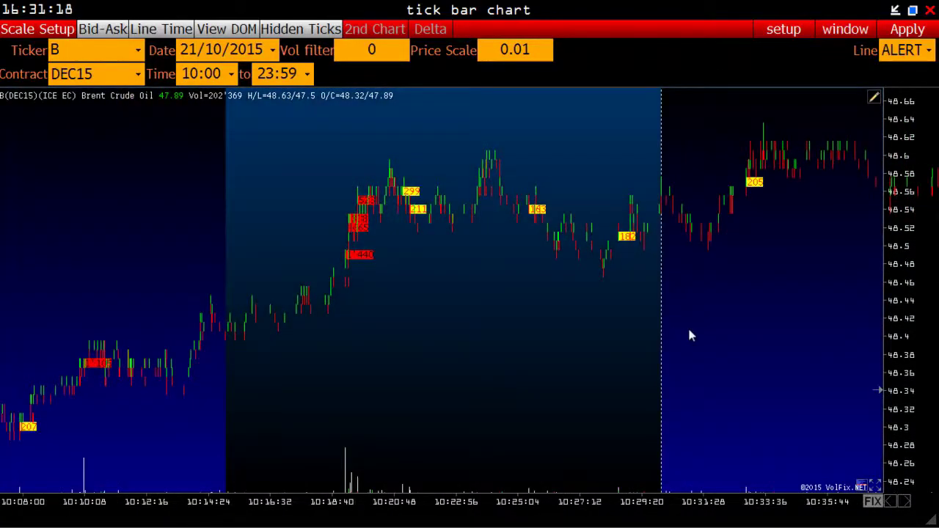
drag(690, 335, 424, 331)
scroll(402, 502, down, 2)
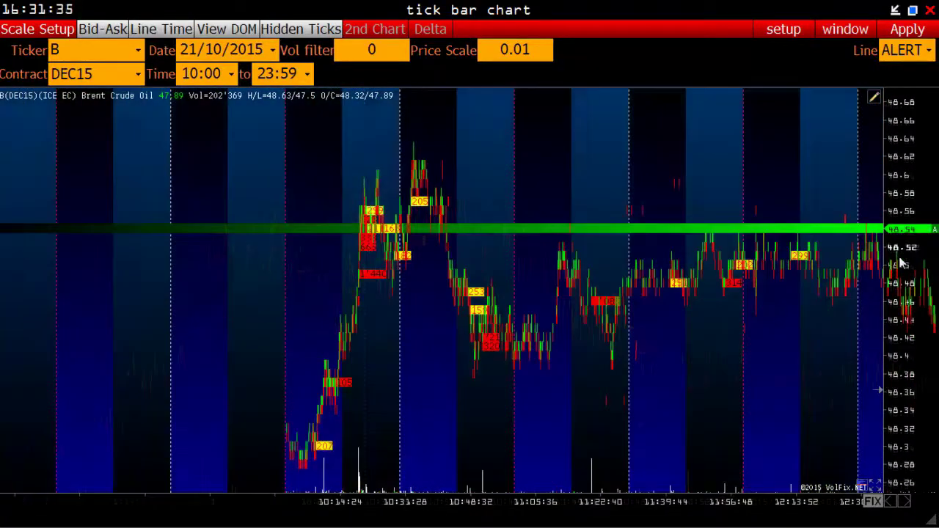
Add alert lines at 48.51, 48.49 and 48.57 on the Brent chart and pan to later times
click(902, 256)
click(904, 274)
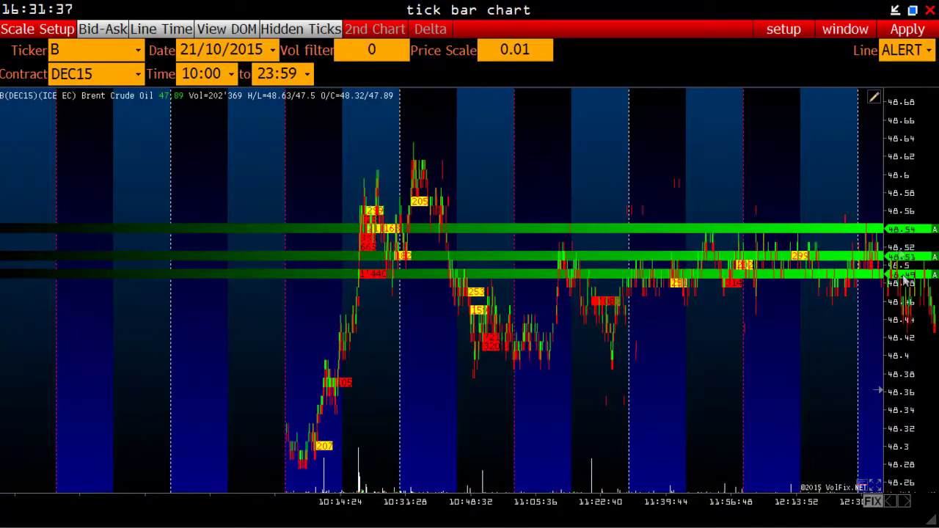
click(901, 208)
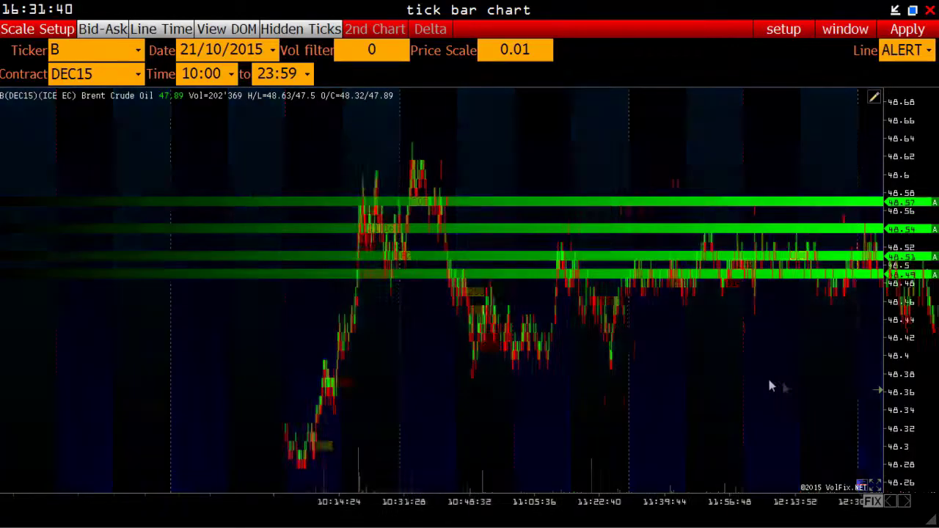
drag(770, 384, 670, 413)
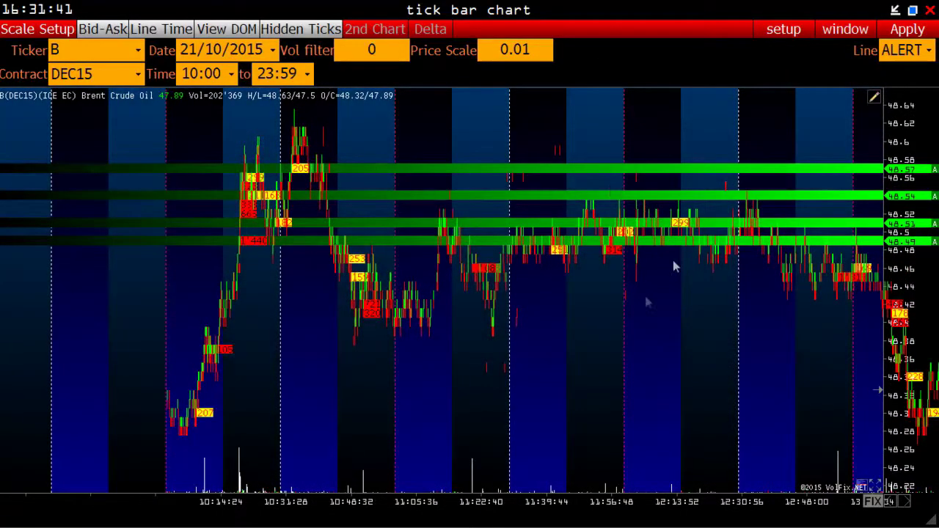
scroll(673, 260, down, 10)
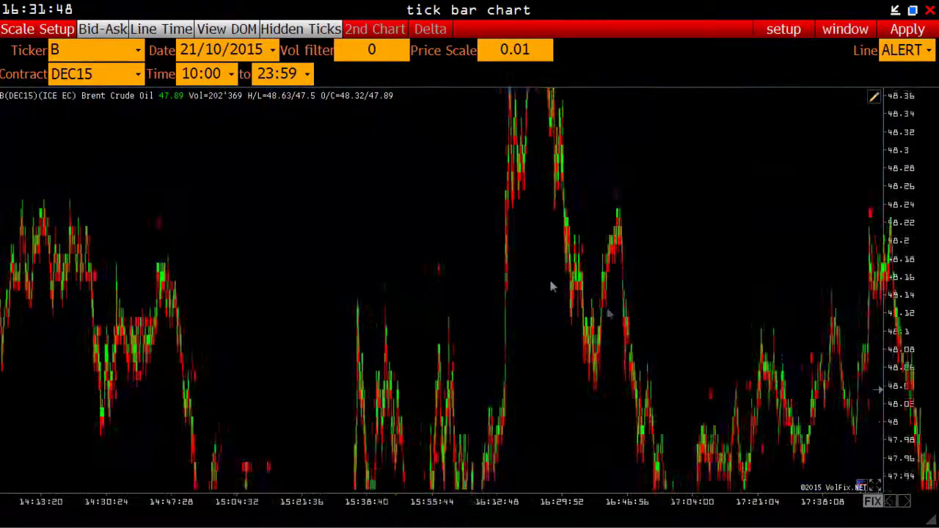
scroll(552, 287, up, 2)
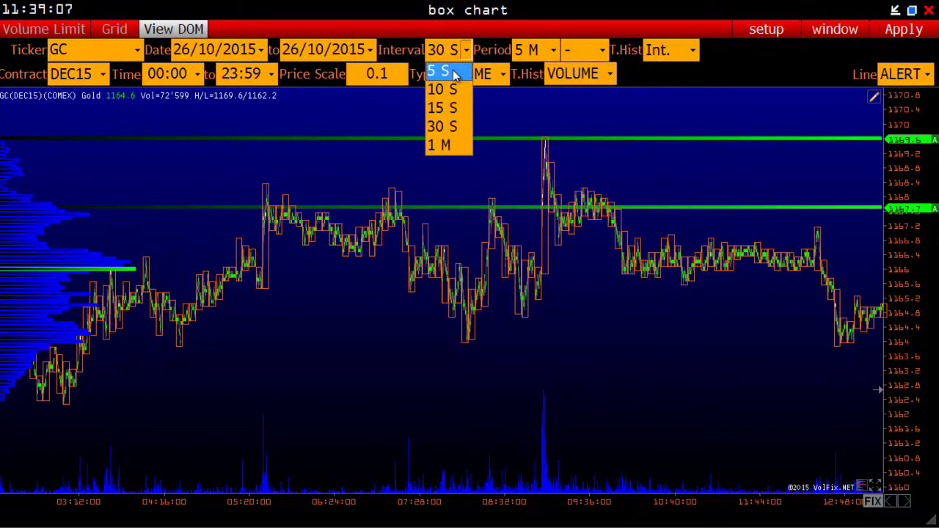
Set the Gold box chart interval to 1 M, lower one alert line to about 1166.9 and add another
click(449, 146)
click(552, 50)
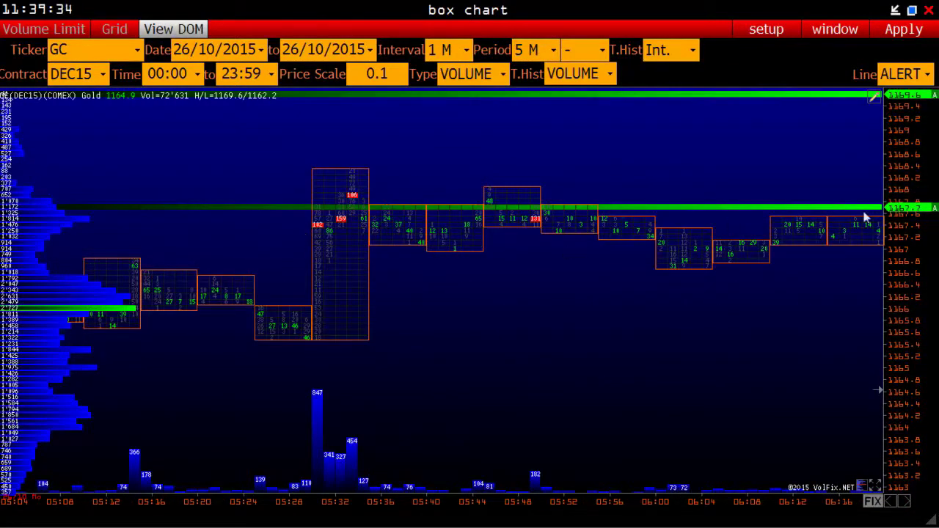
drag(899, 209, 910, 246)
drag(904, 197, 901, 185)
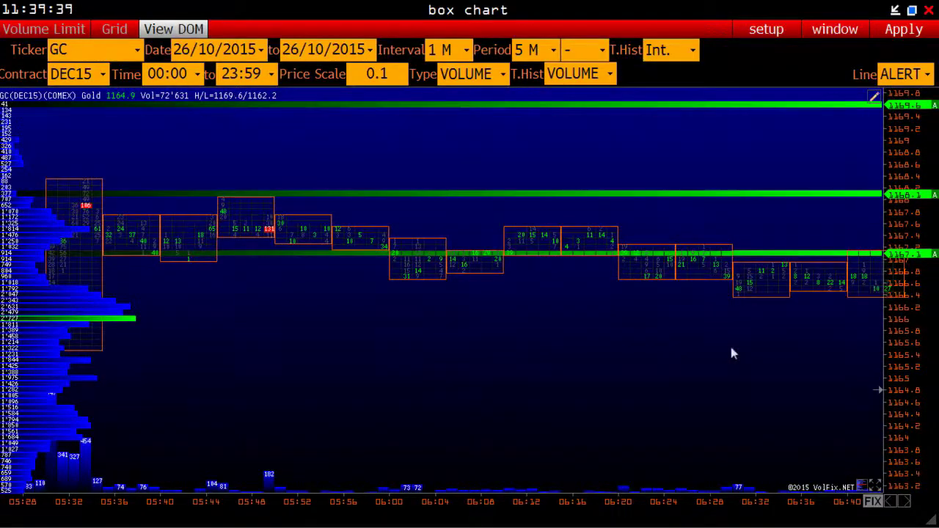